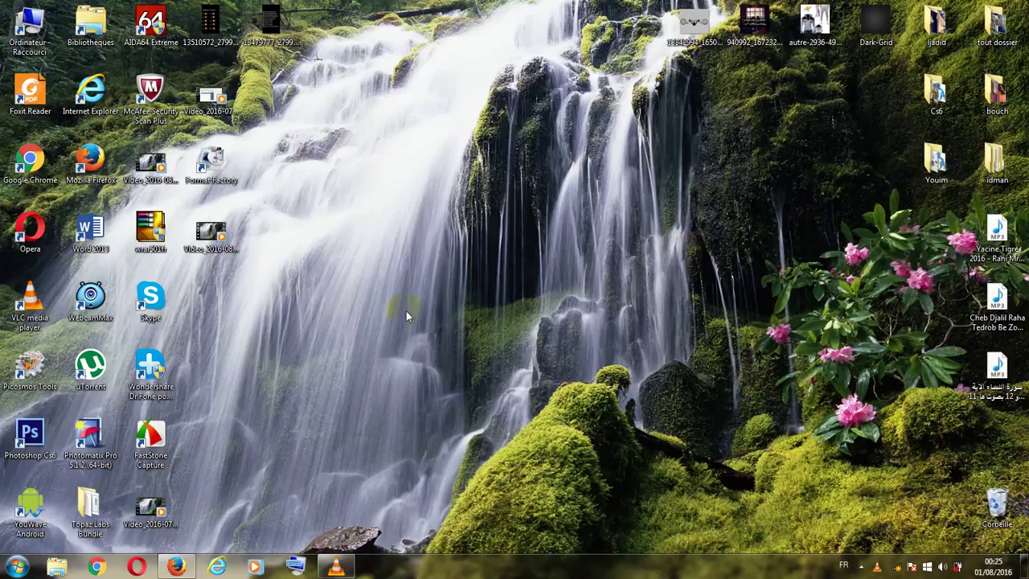
Move the Format Factory shortcut out of the icon columns to the empty desktop area below the image files
click(224, 167)
drag(225, 168, 795, 186)
click(804, 214)
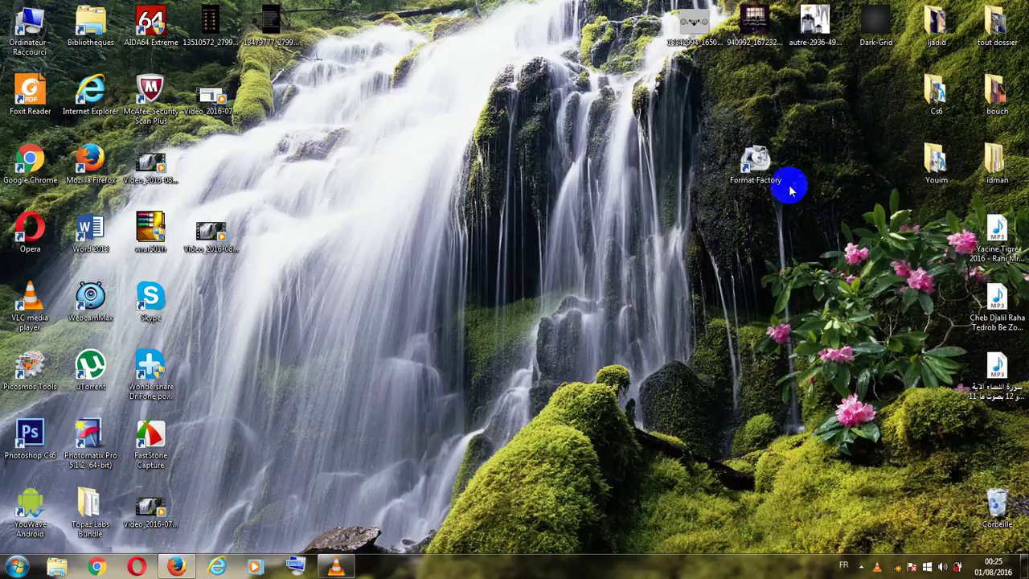
click(810, 143)
drag(810, 142, 696, 193)
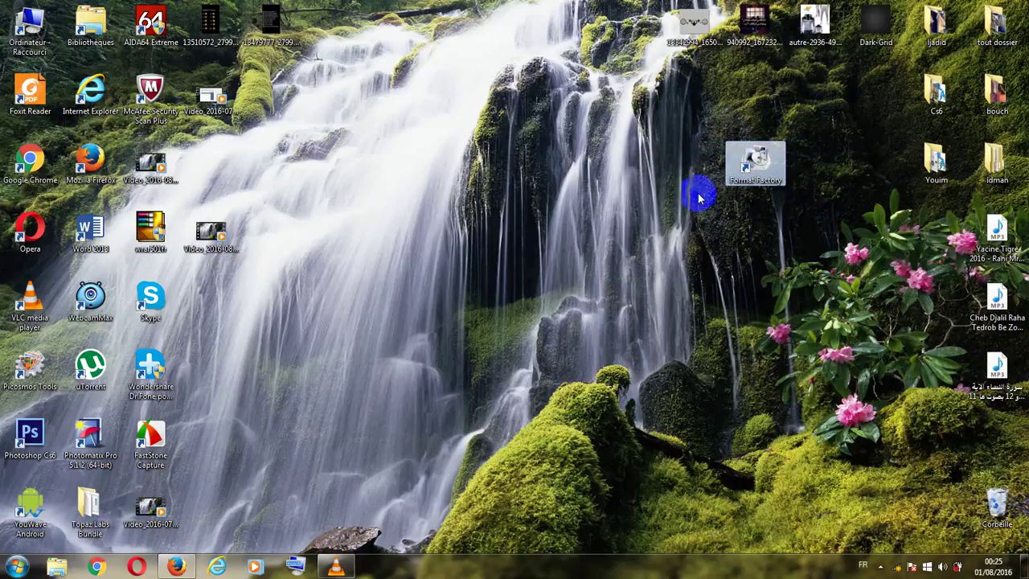
click(847, 185)
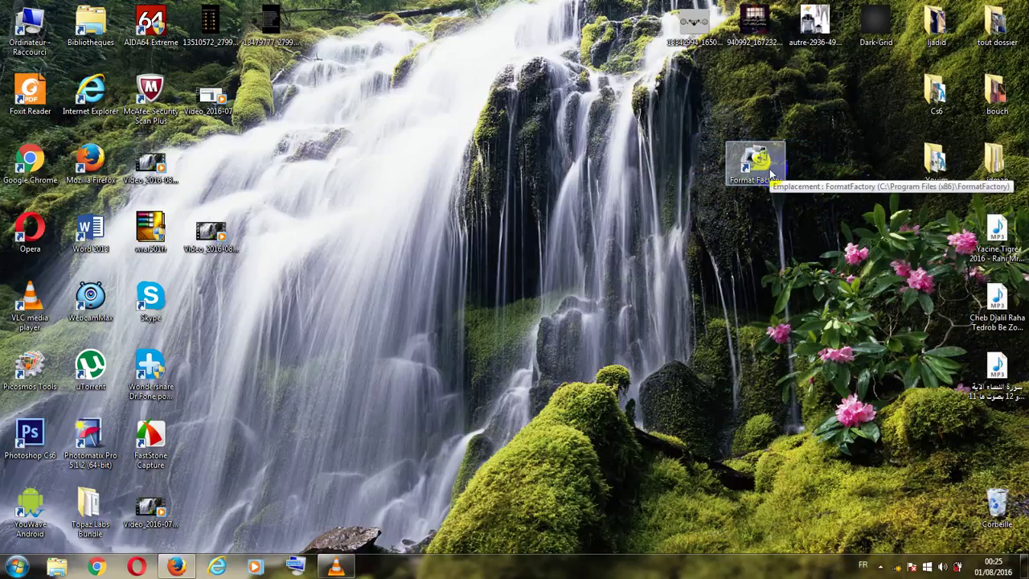
double_click(760, 165)
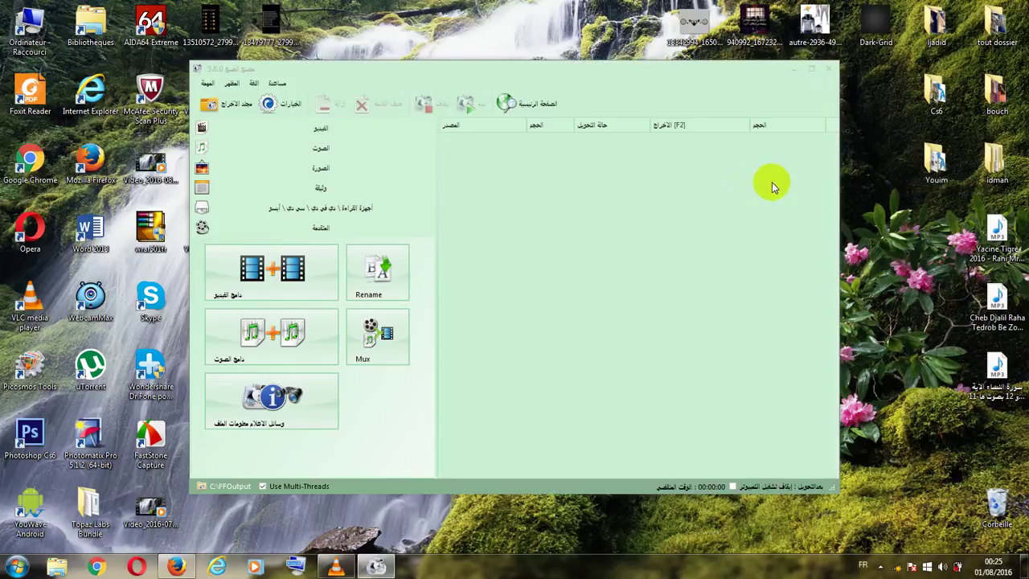
click(830, 70)
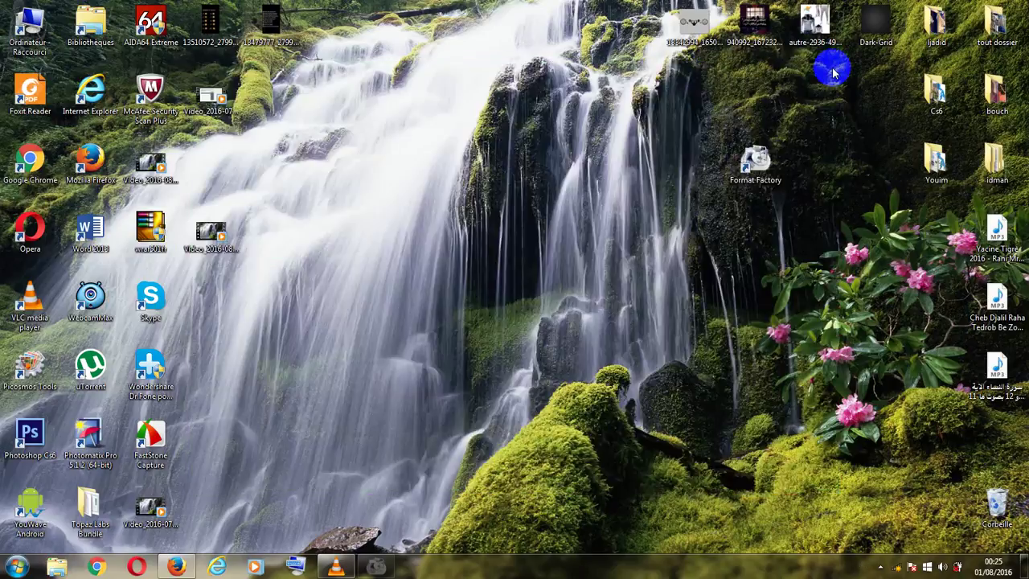
click(801, 125)
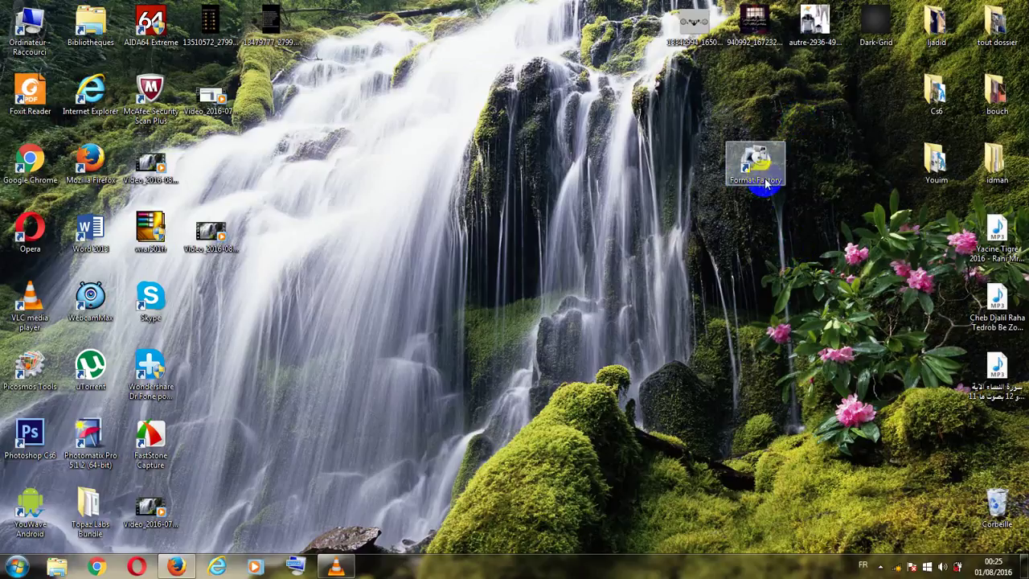
Launch Format Factory, maximize its window and open the video joiner (دامج الفيديو)
double_click(760, 169)
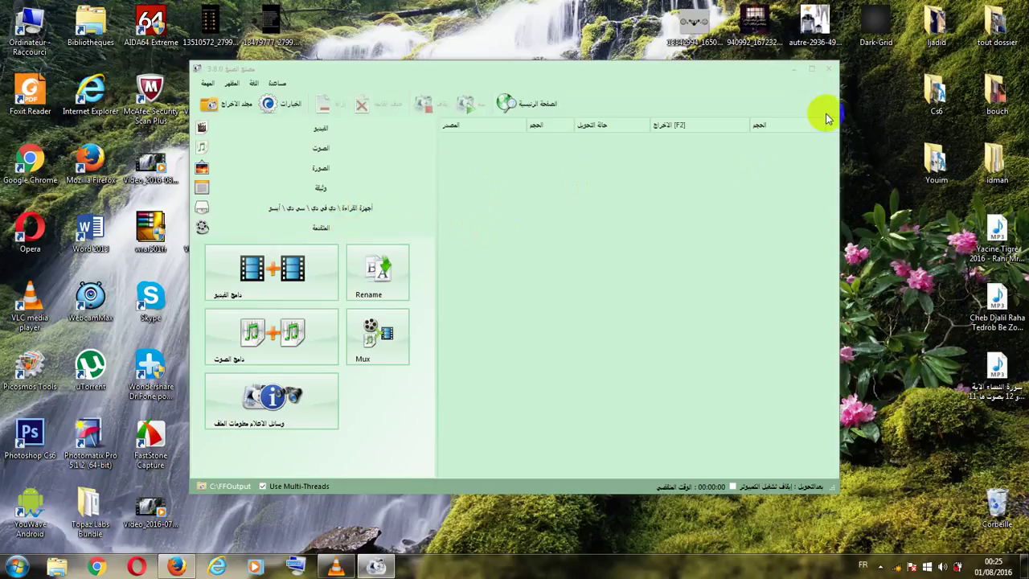
click(813, 74)
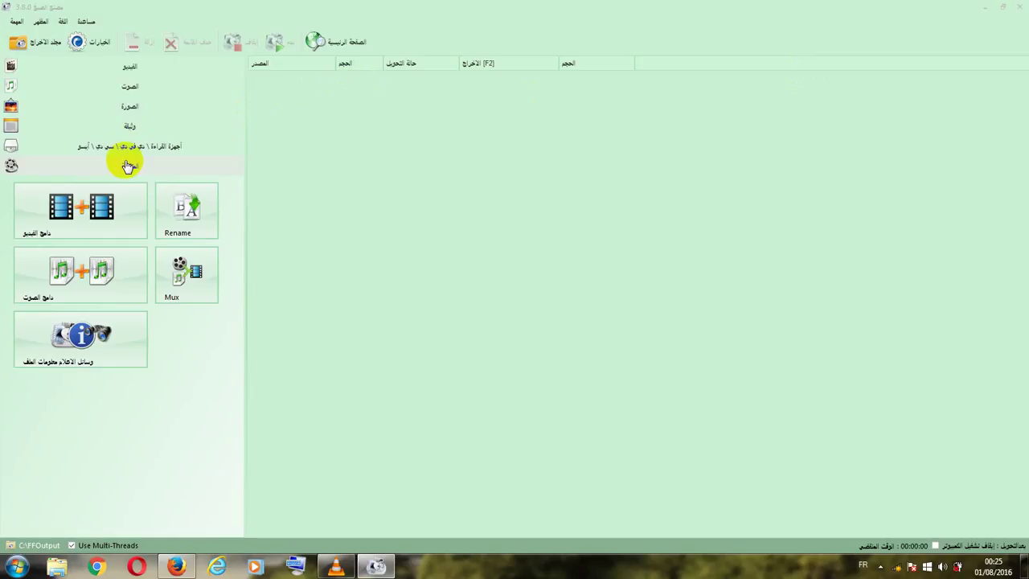
click(103, 233)
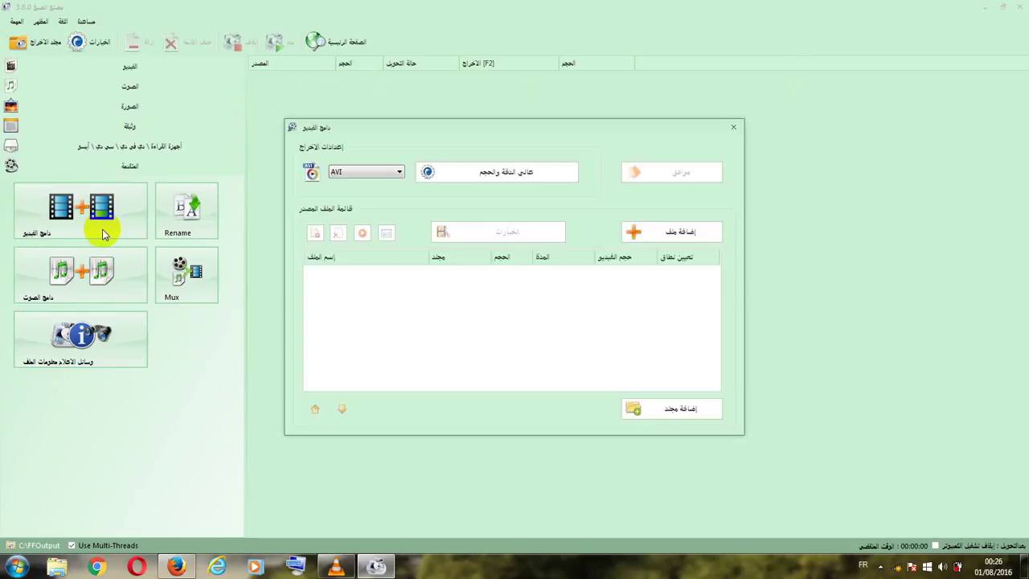
click(653, 234)
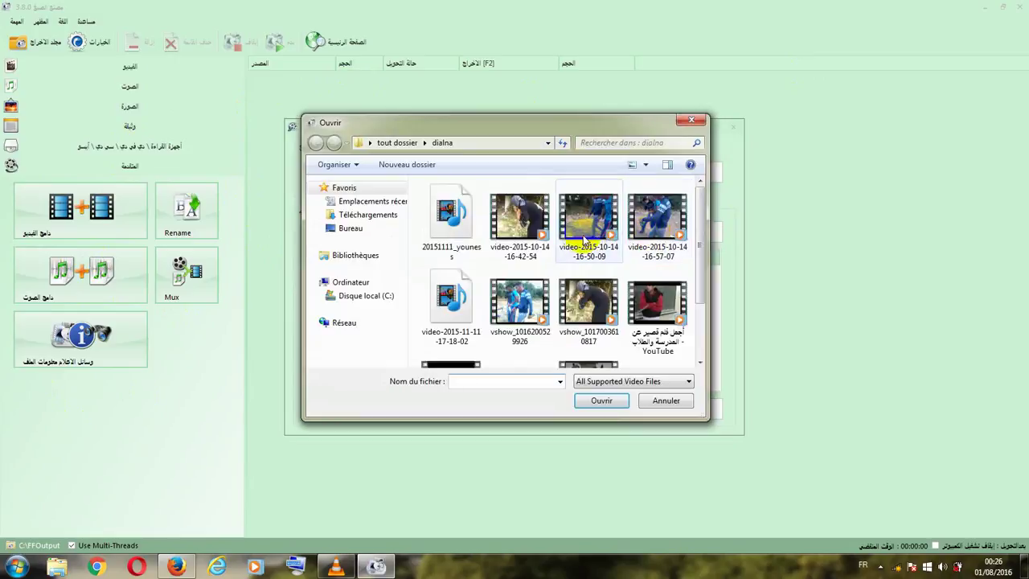
double_click(588, 239)
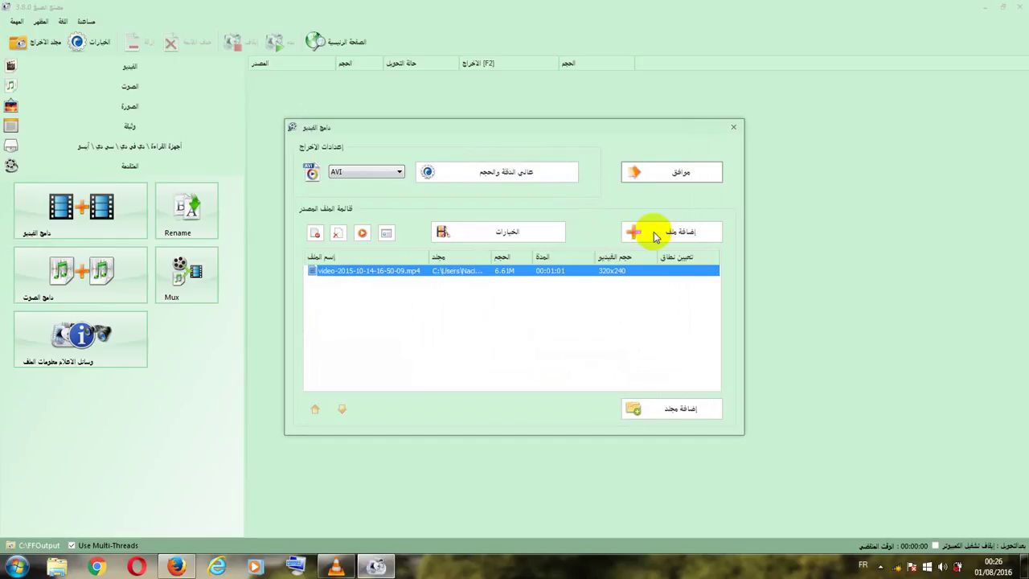
click(653, 235)
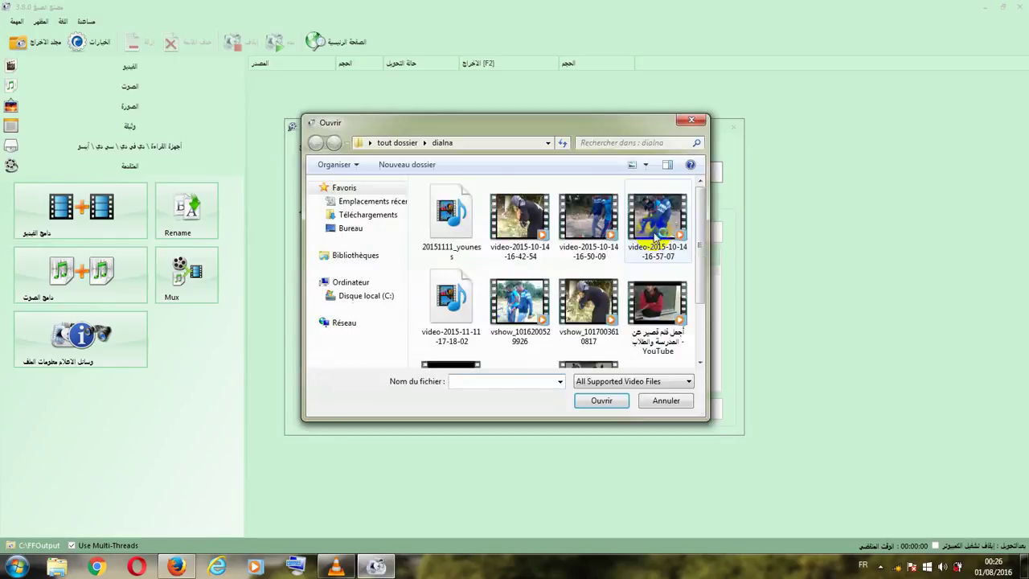
double_click(648, 229)
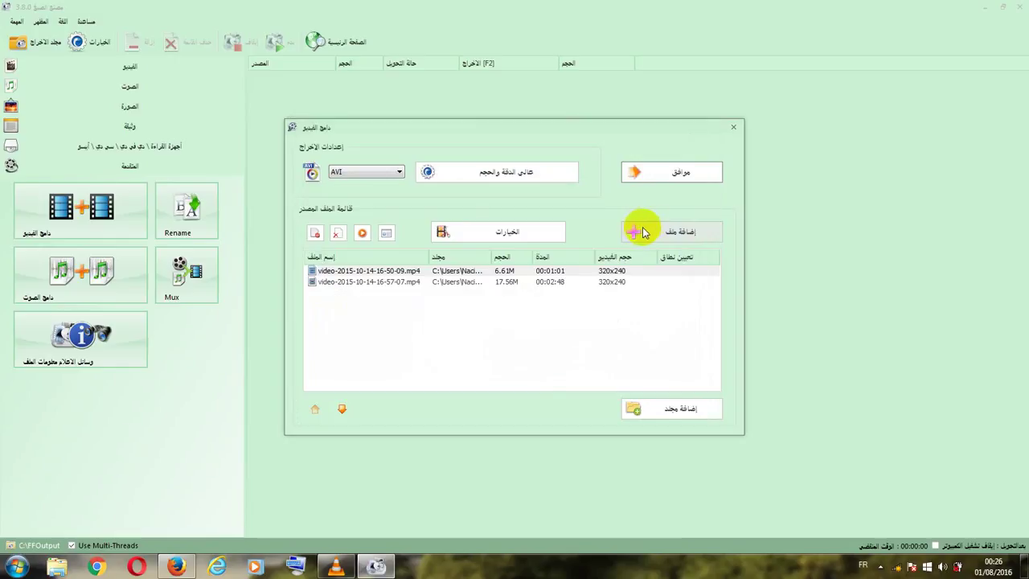
click(644, 232)
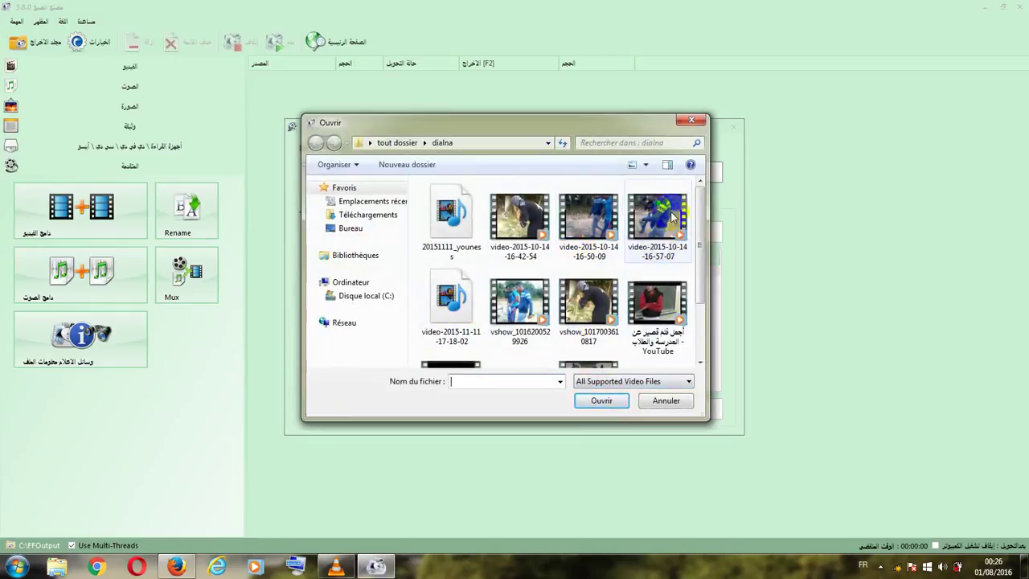
click(691, 122)
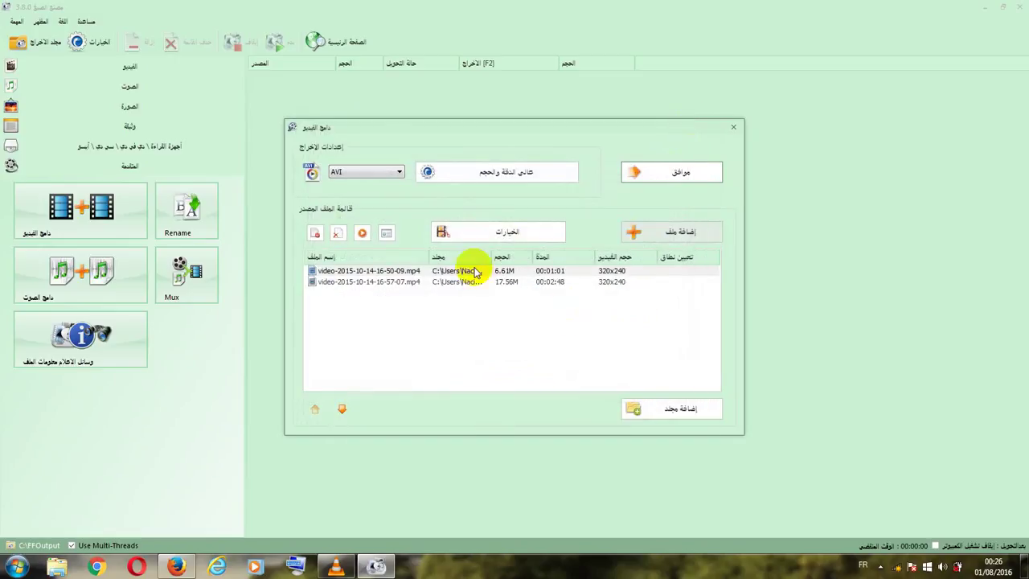
Choose AVI as the output format, confirm the join task and start the conversion
click(397, 172)
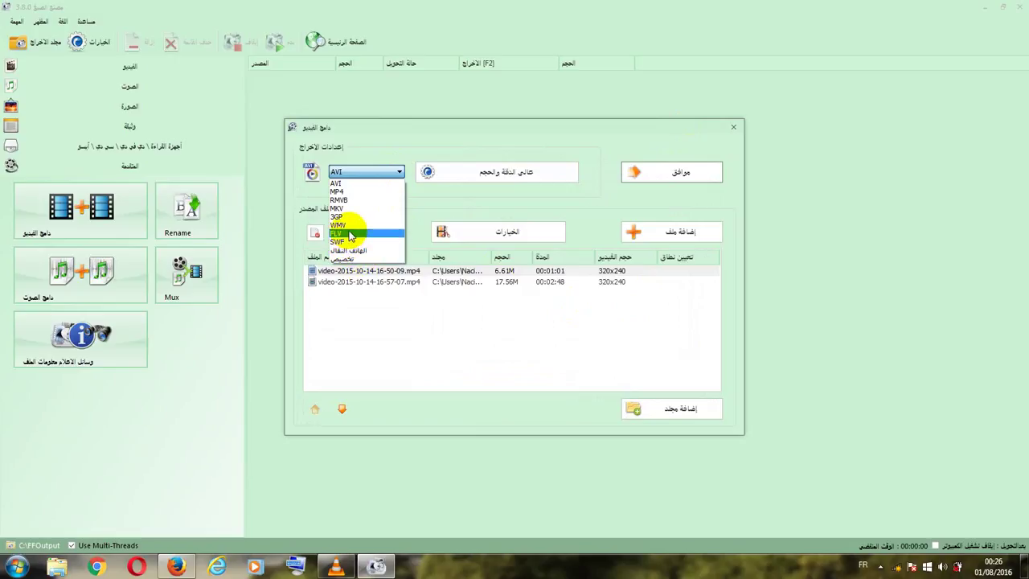
click(350, 185)
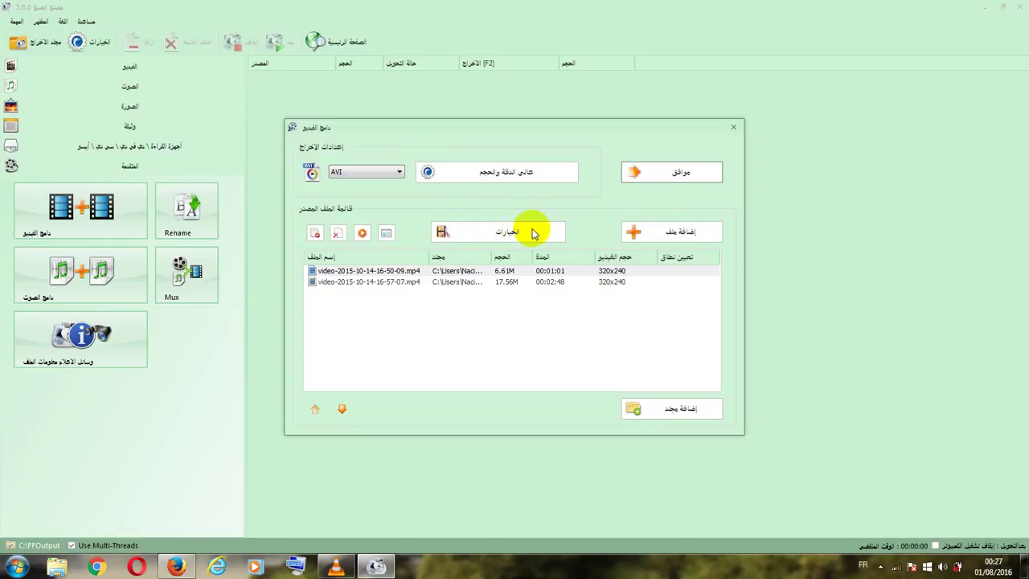
click(642, 179)
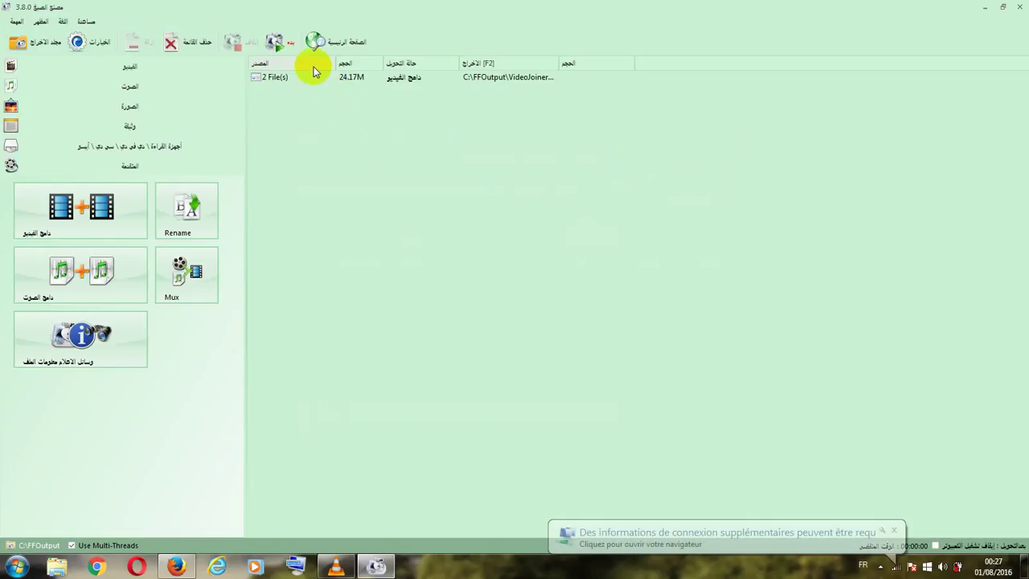
click(295, 49)
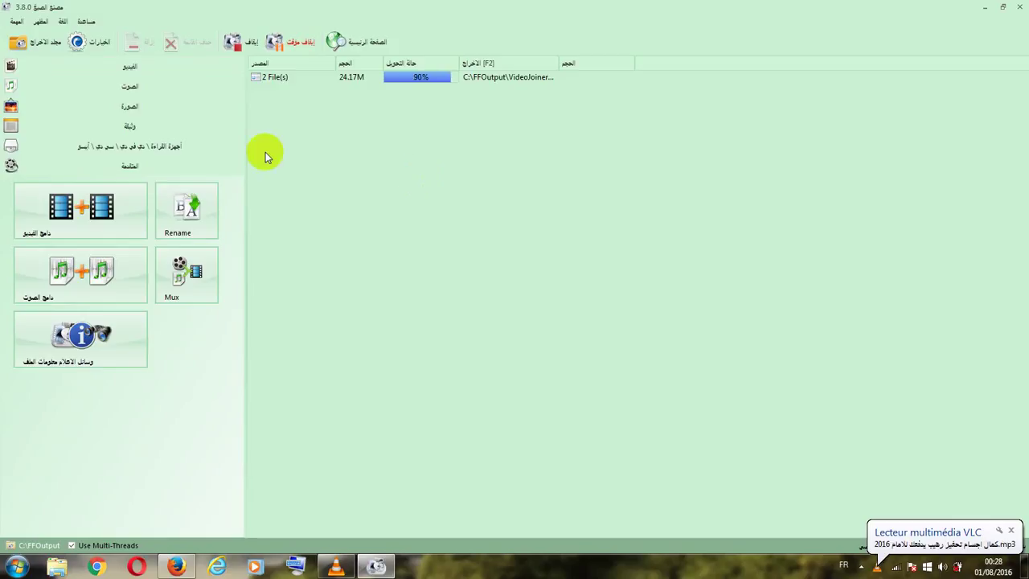
Try the Yellow and Black interface skins and return to the Green skin
click(41, 21)
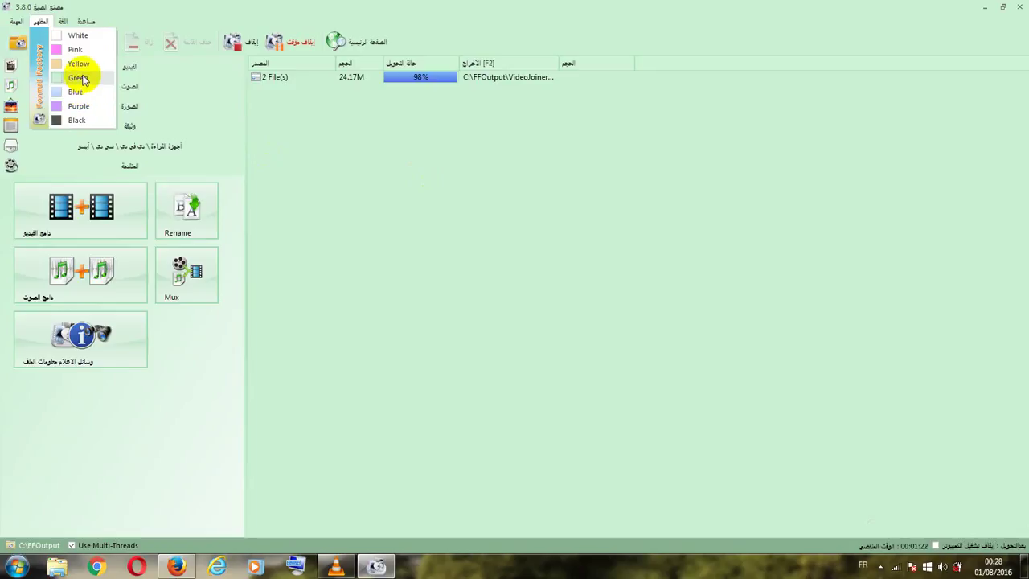
click(78, 77)
click(42, 23)
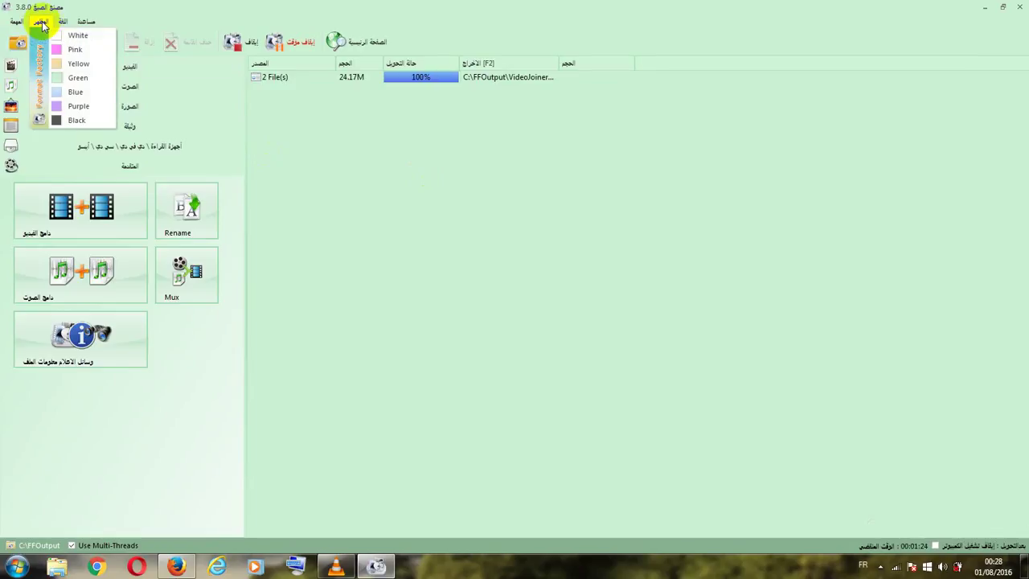
click(94, 67)
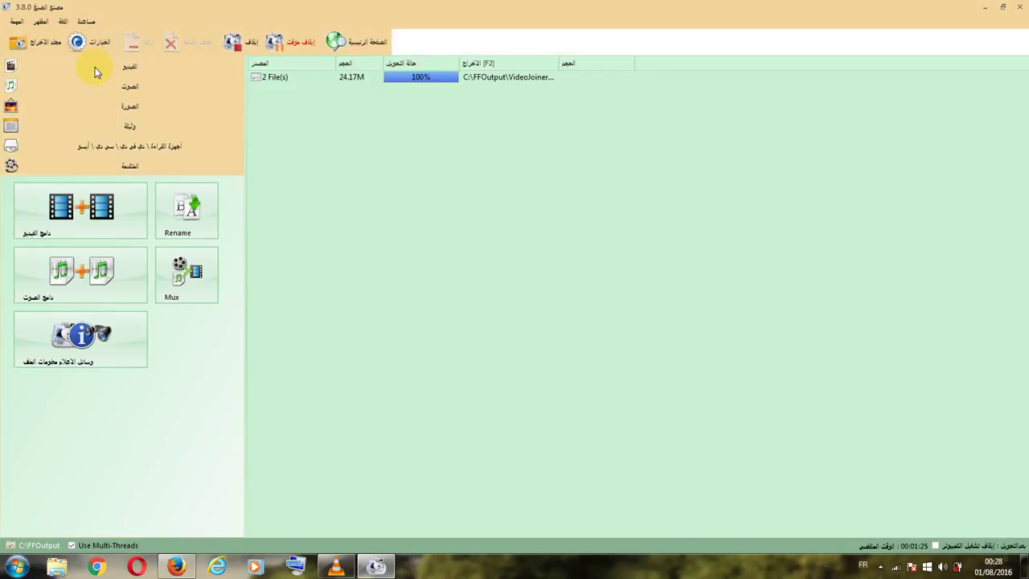
click(42, 21)
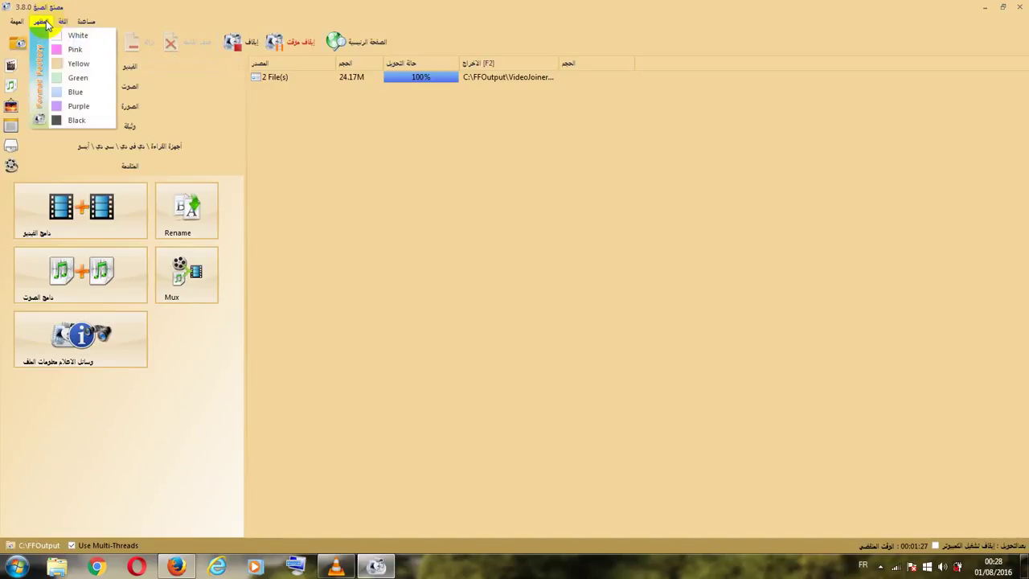
click(77, 119)
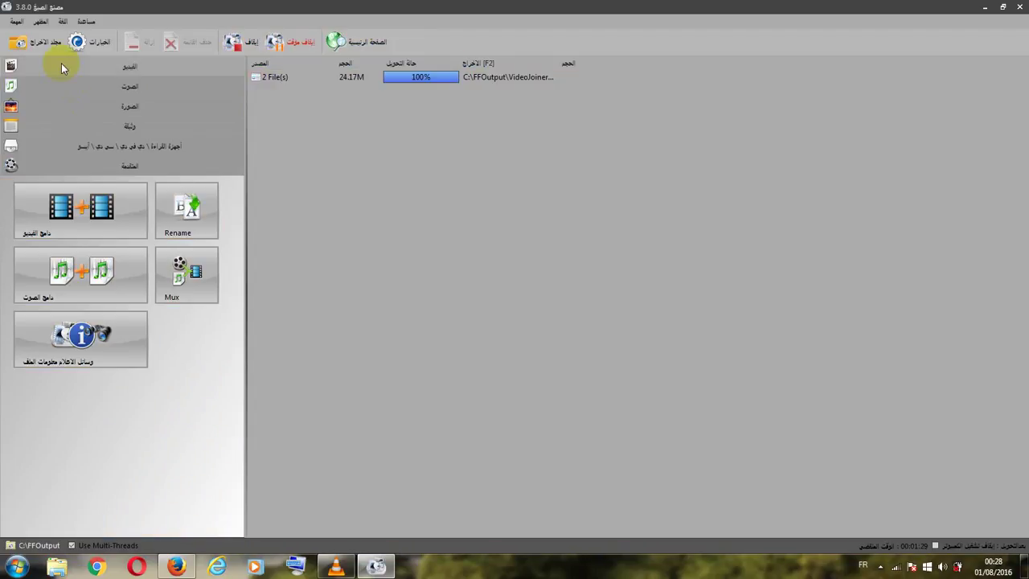
click(63, 23)
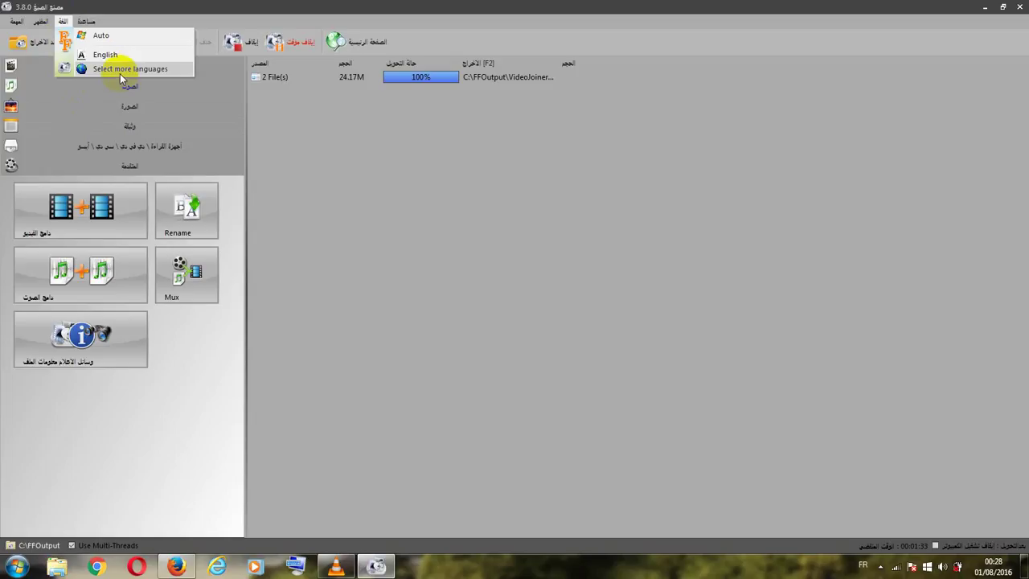
click(40, 21)
click(40, 21)
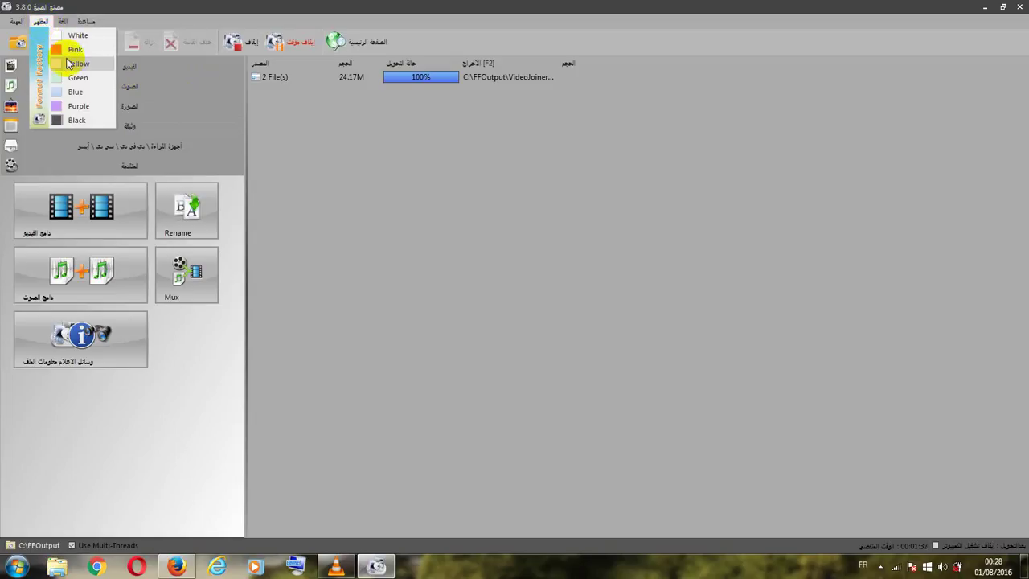
click(68, 78)
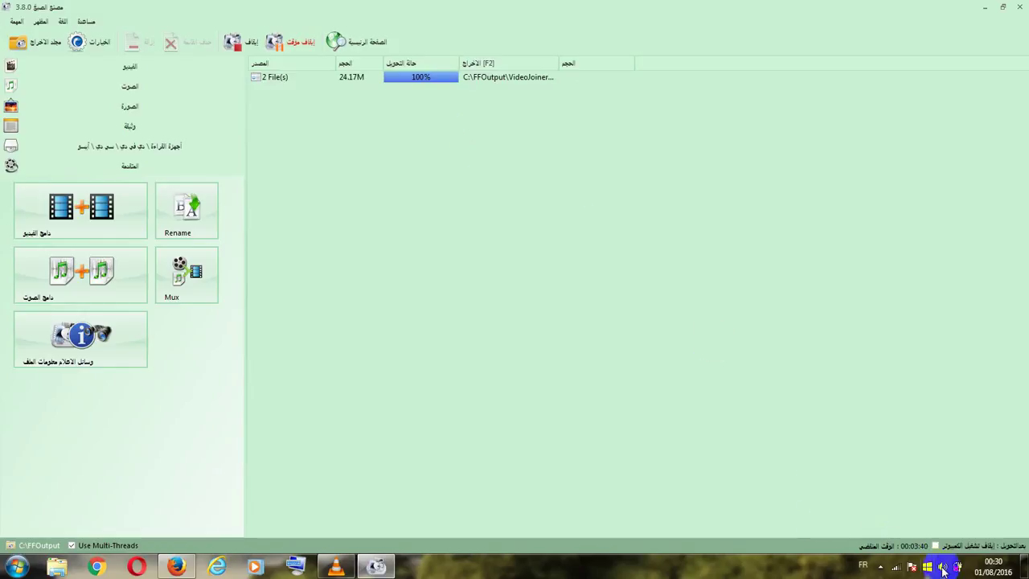
Play the joined output video and skip ahead in it to check both clips, leaving the player when done
click(882, 568)
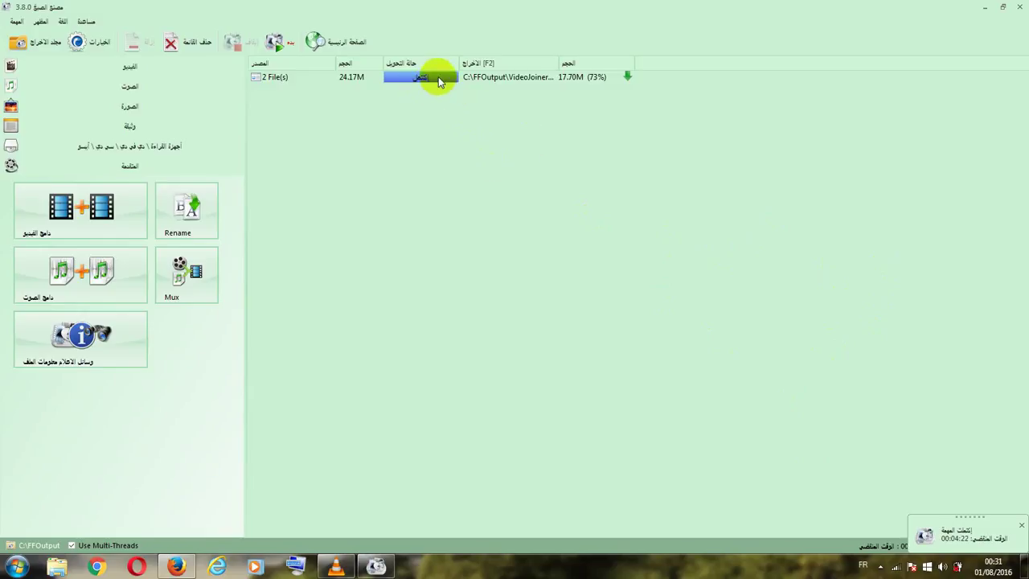
double_click(473, 76)
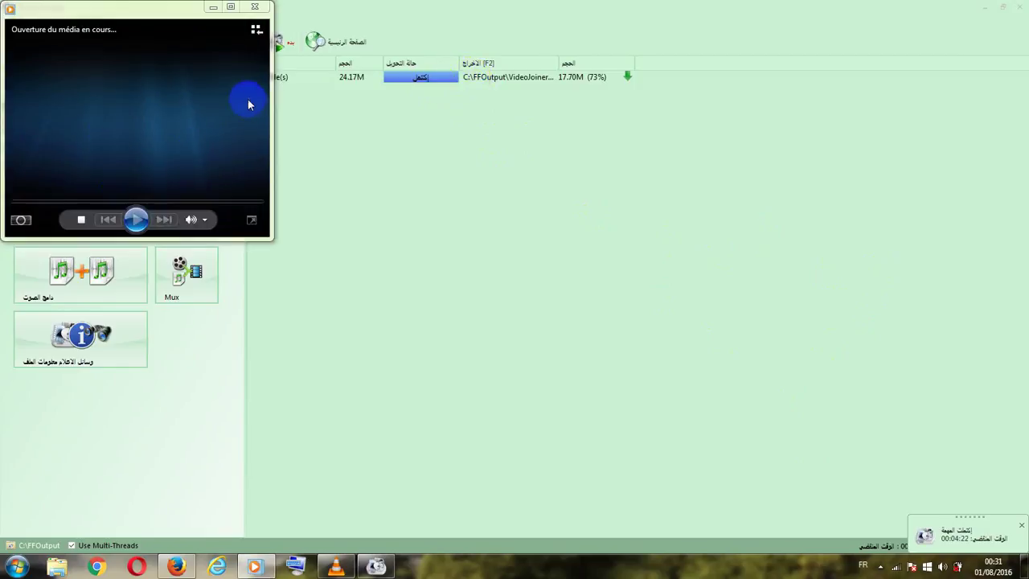
click(286, 245)
mouse_move(271, 239)
mouse_down()
mouse_move(209, 175)
mouse_move(375, 295)
mouse_move(271, 242)
mouse_up()
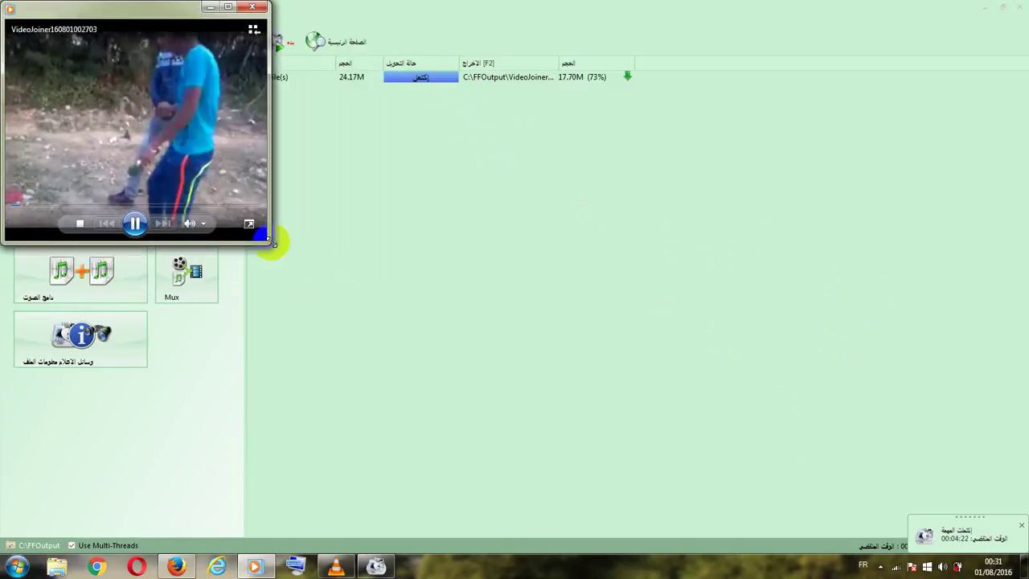
click(95, 208)
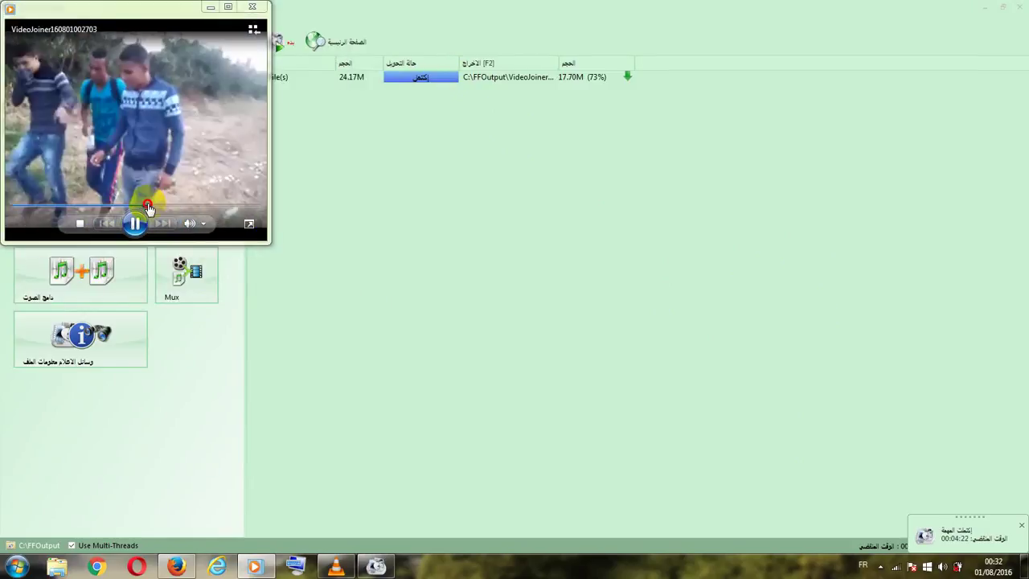
click(323, 49)
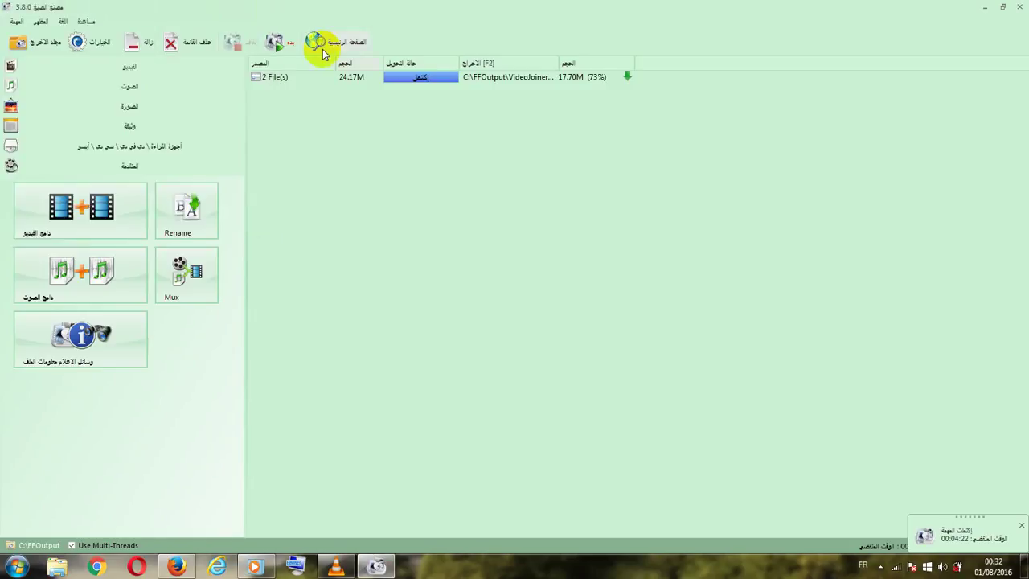
click(468, 180)
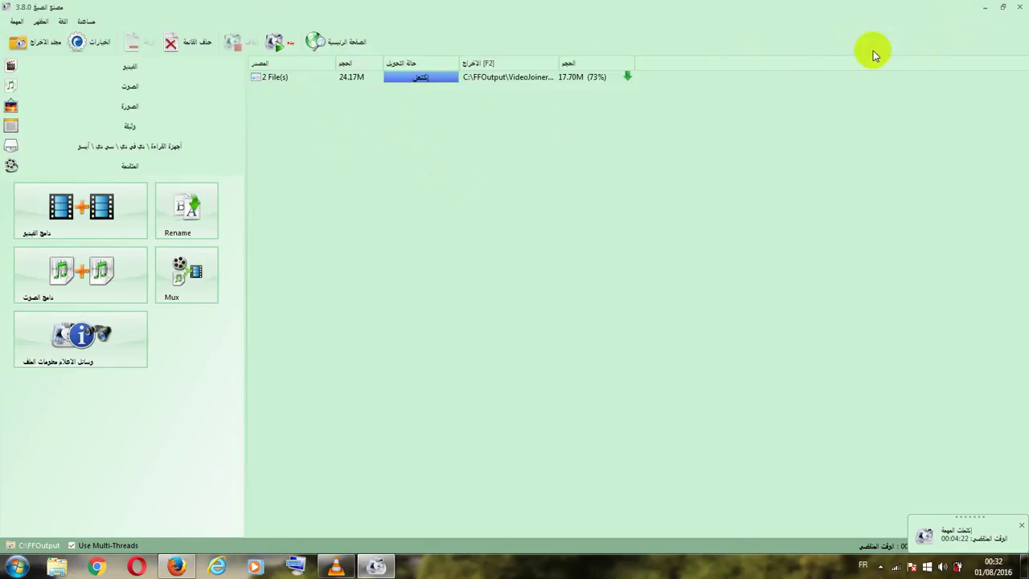
Close Format Factory and move its desktop shortcut back to its original place among the icon columns
click(1021, 9)
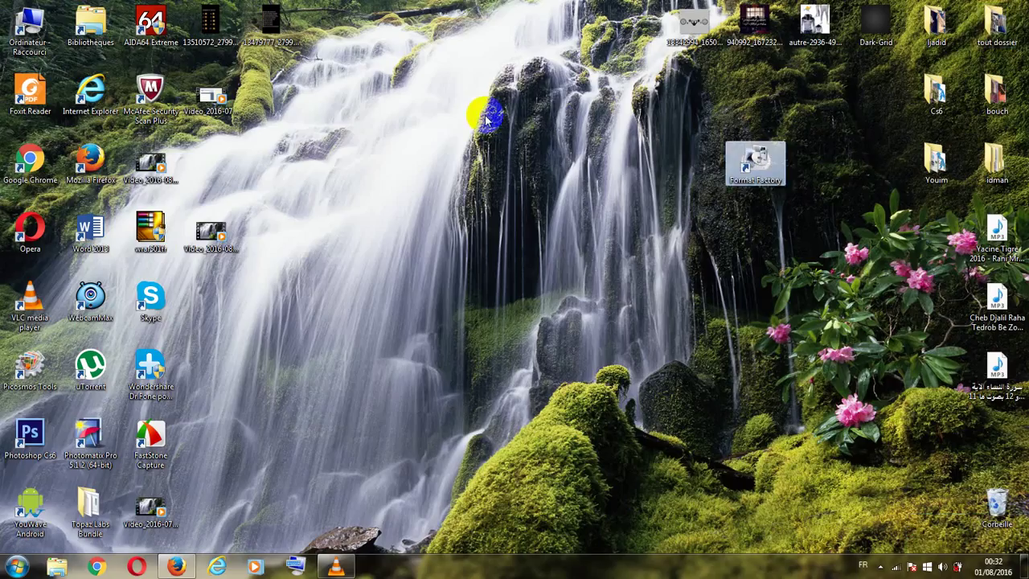
drag(744, 164, 205, 160)
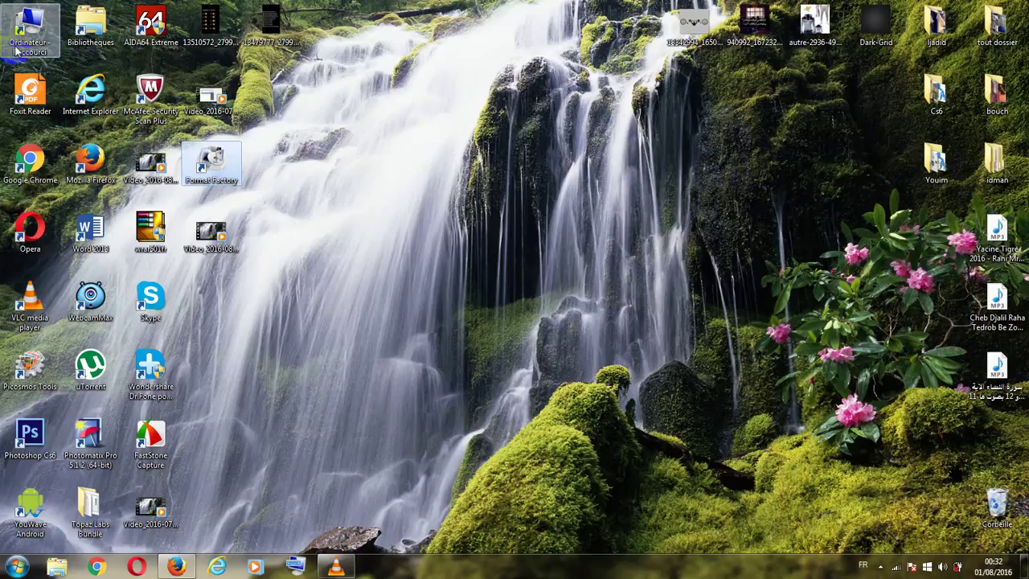
Open the FFOutput folder on local disk C: to locate the joined videos
double_click(16, 47)
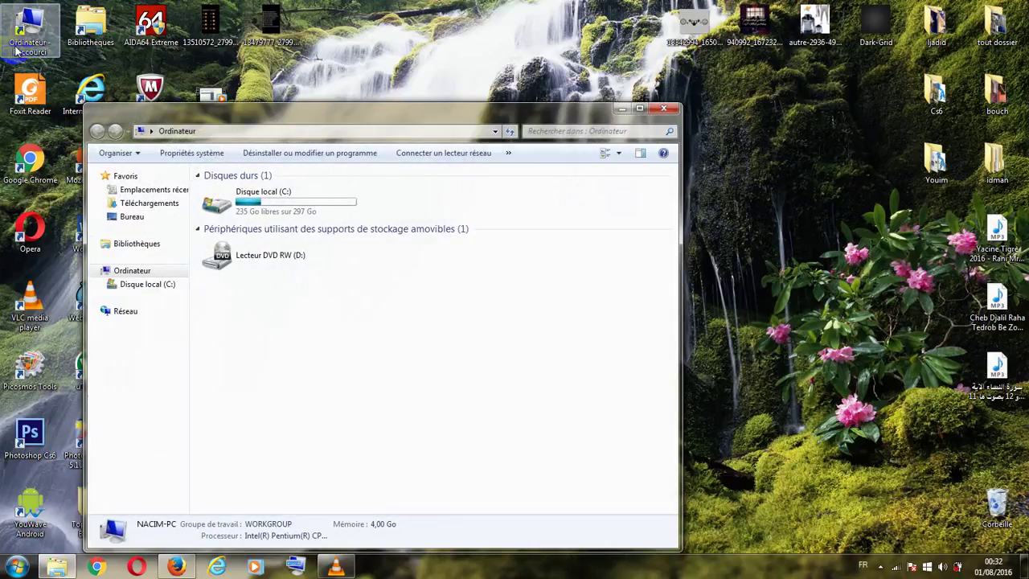
double_click(269, 205)
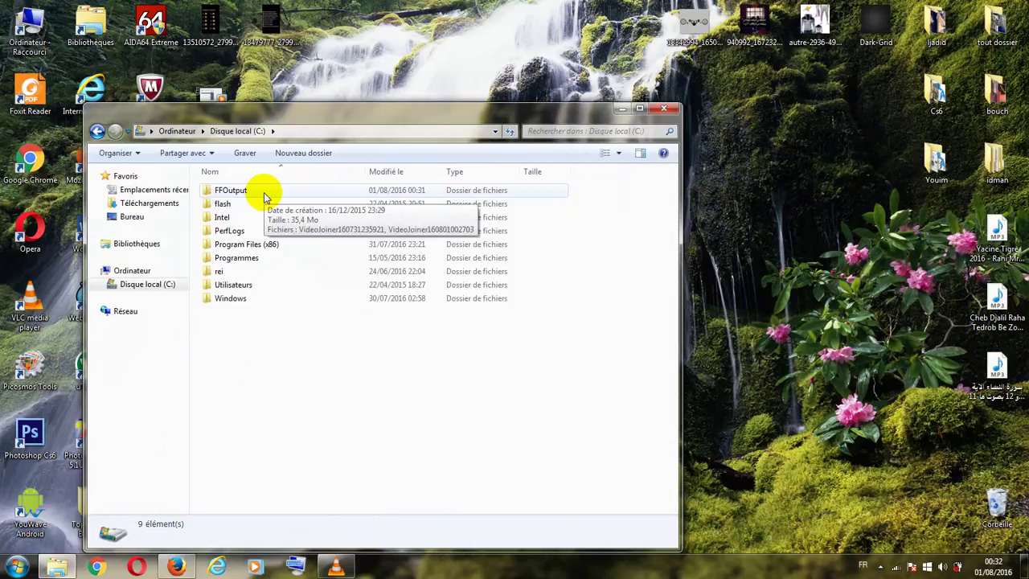
double_click(266, 197)
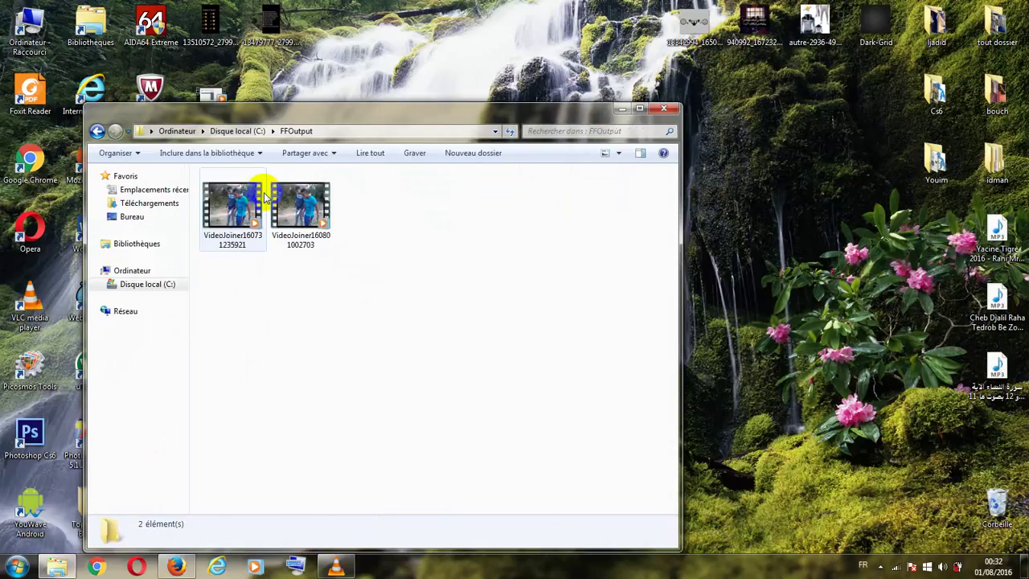
click(328, 207)
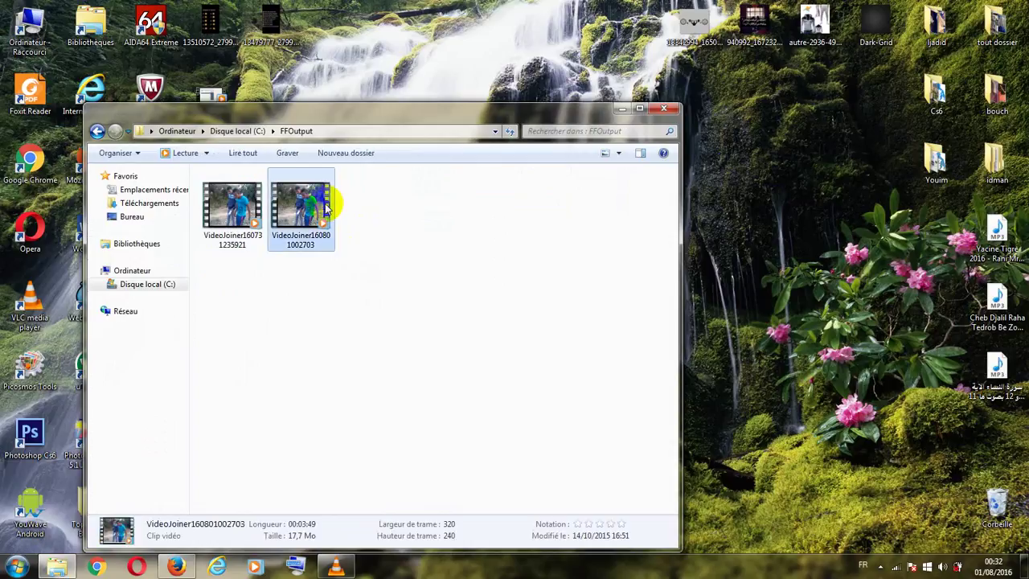
double_click(327, 207)
click(57, 164)
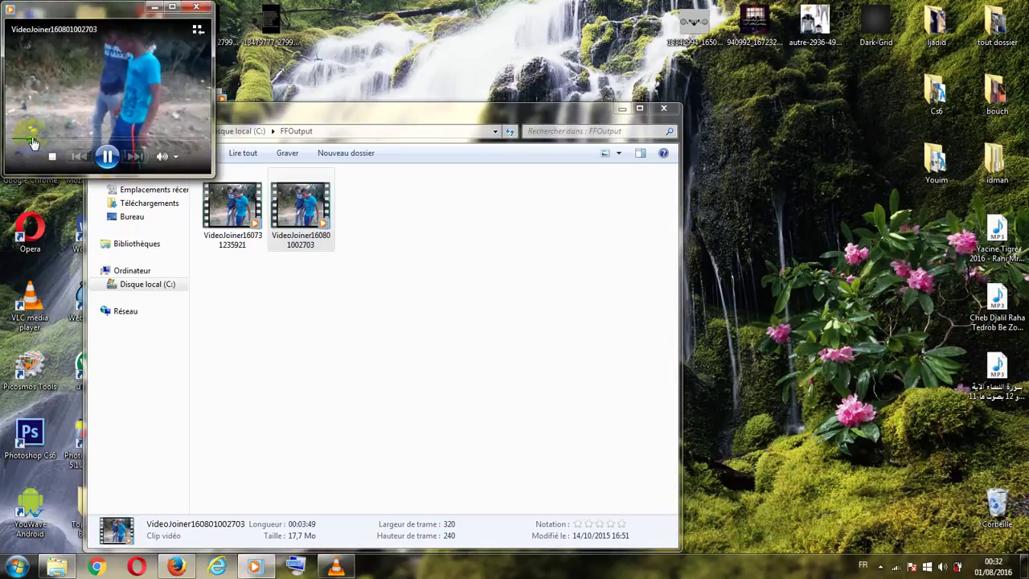
click(199, 8)
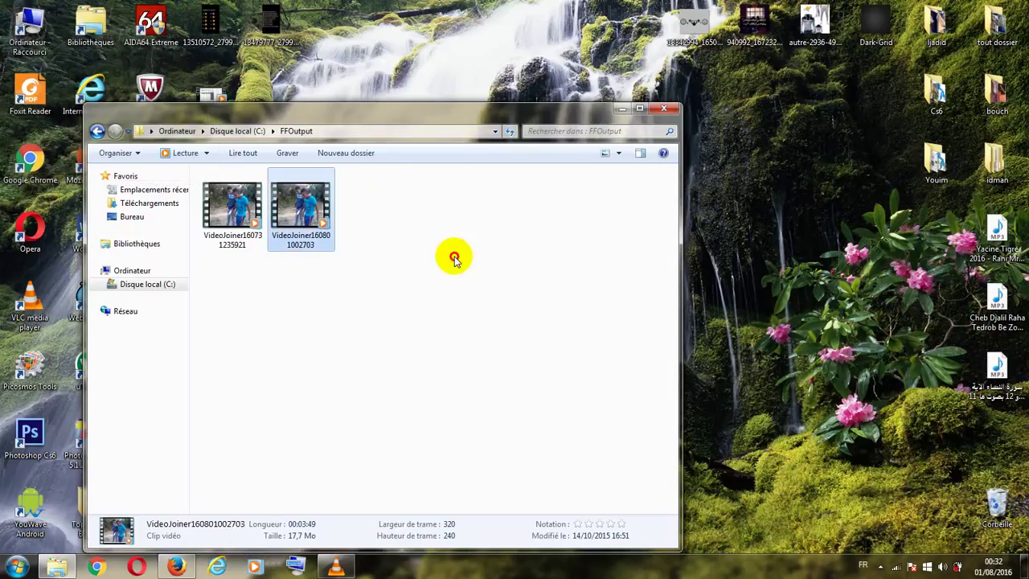
Deselect the video and close the FFOutput folder window to return to the desktop
click(454, 259)
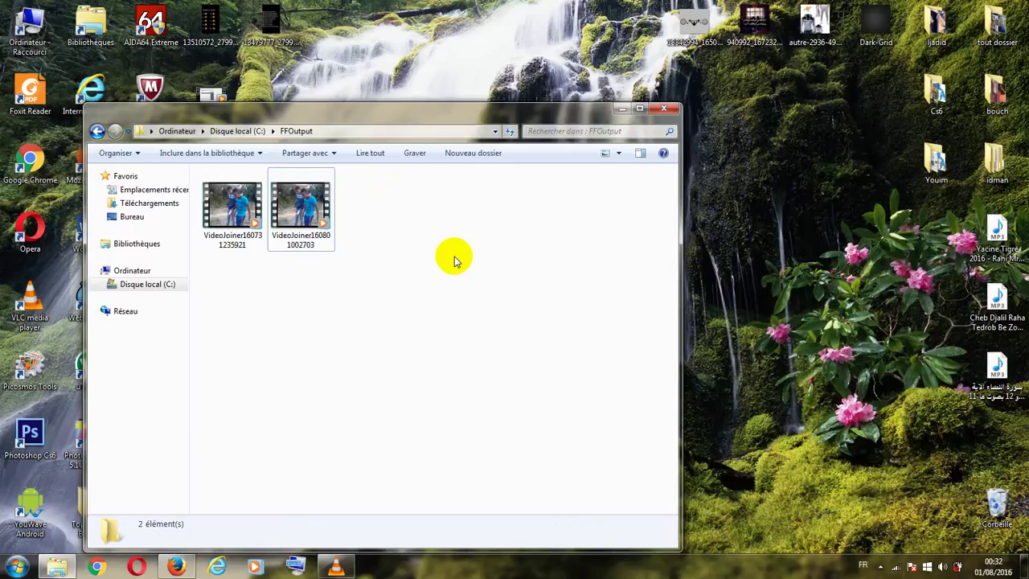
click(454, 259)
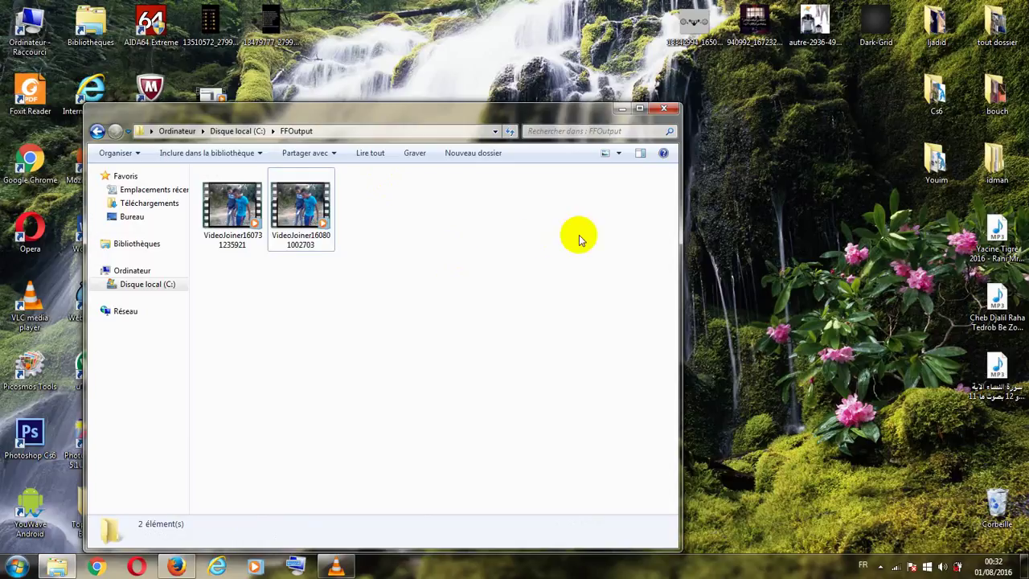
click(666, 107)
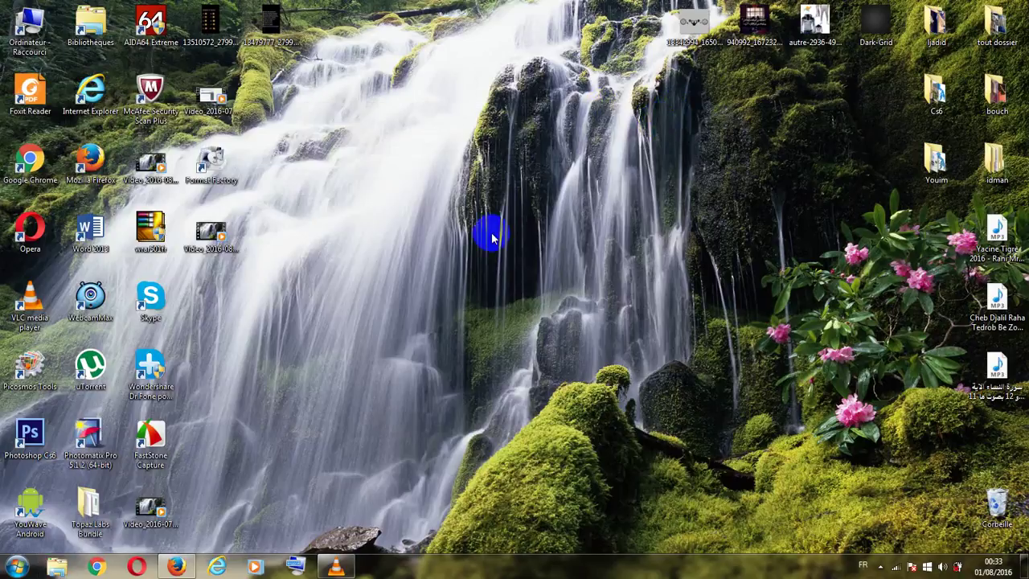